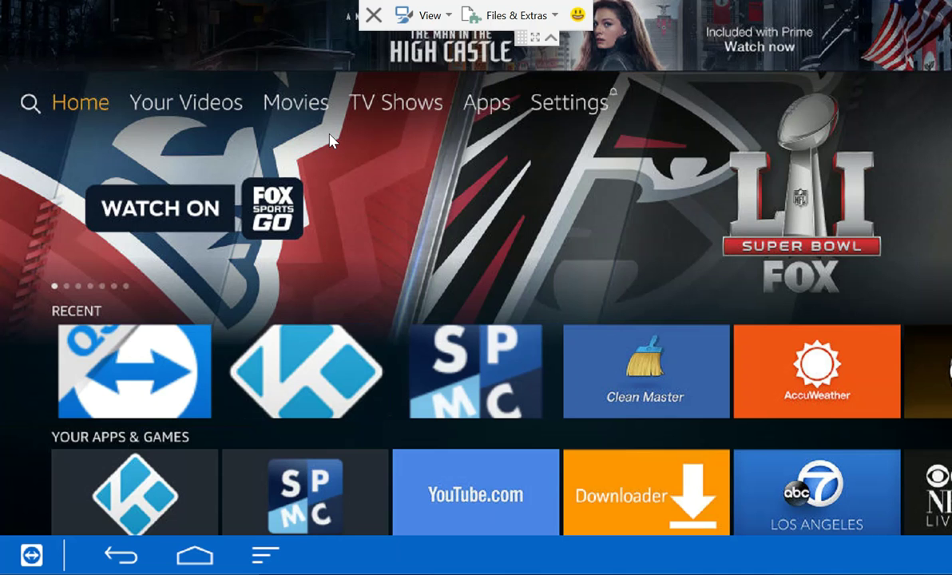
# Launch Kodi from the recent apps on the Fire TV home screen and dismiss the incompatible add-ons notice
pyautogui.press('Right')
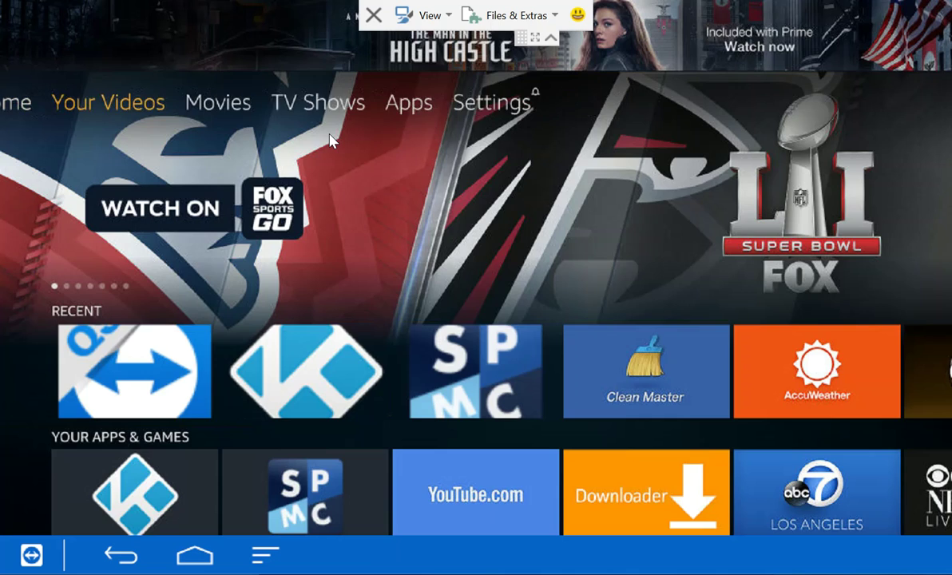
pyautogui.press('Left')
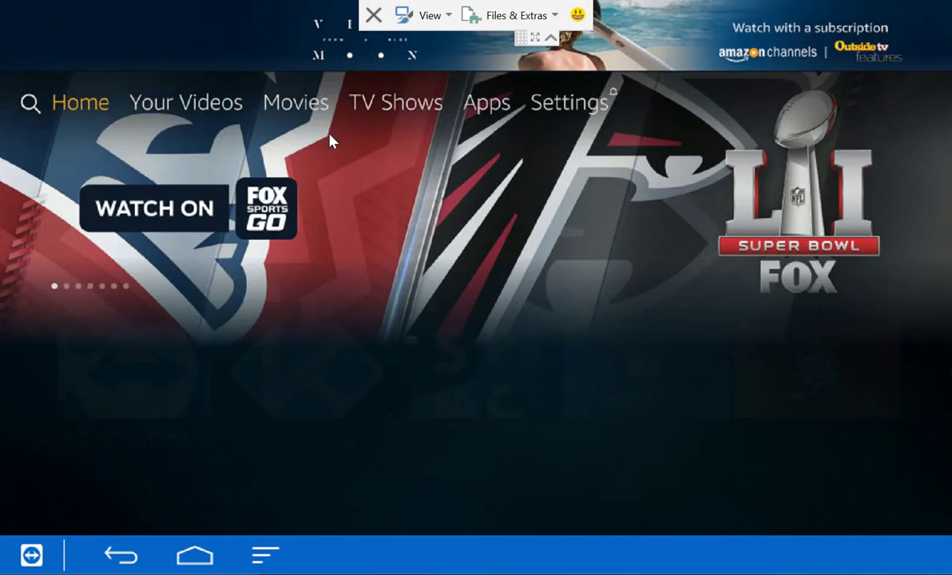
pyautogui.press('Down')
pyautogui.press('Down')
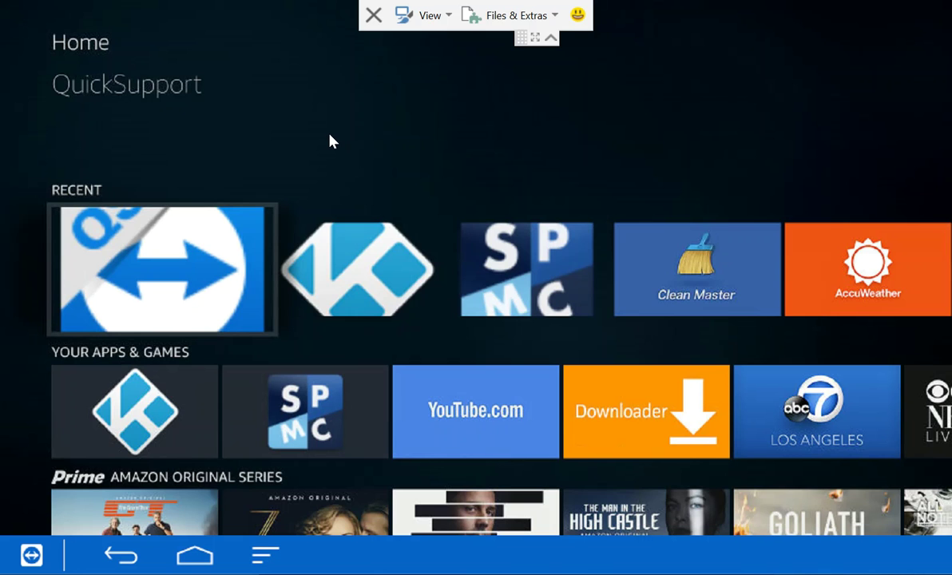
pyautogui.press('Right')
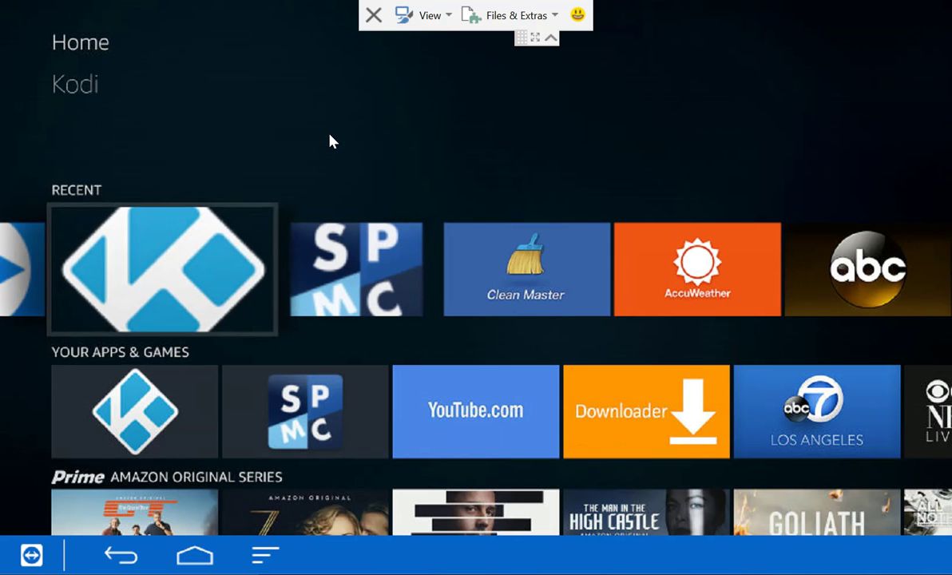
pyautogui.press('Return')
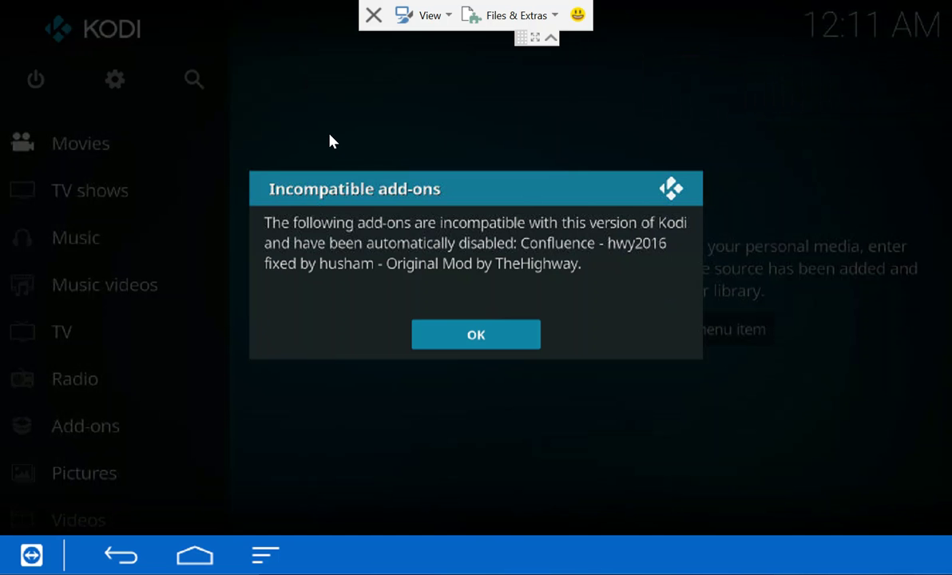
pyautogui.press('Return')
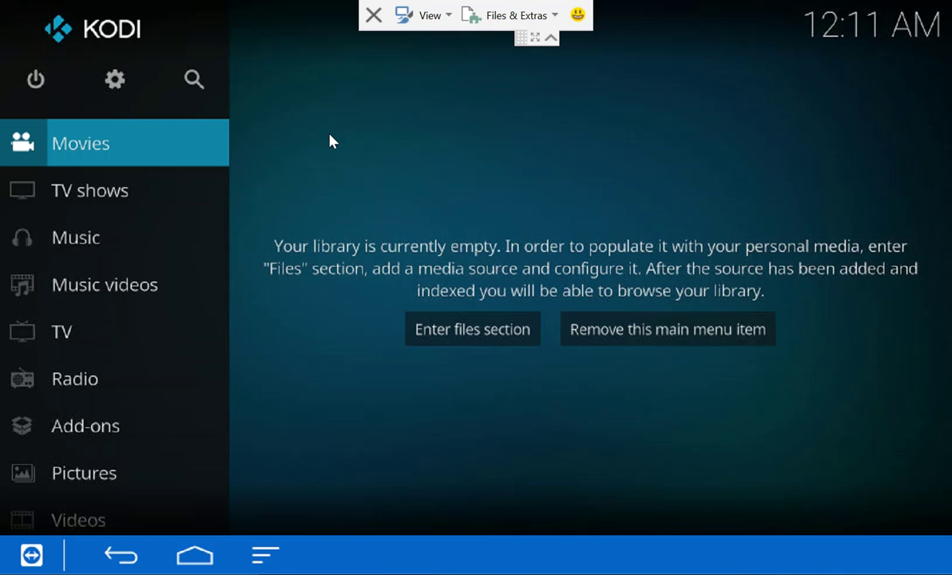
# Examine the home menu entries as far as Add-ons, then return to Movies
pyautogui.press('Down')
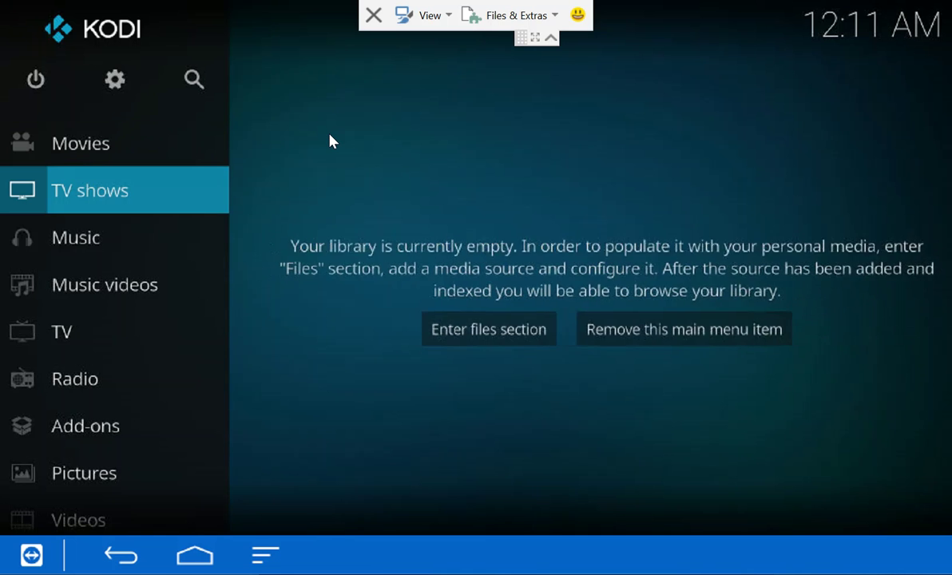
pyautogui.press('Down')
pyautogui.press('Down')
pyautogui.press('Down')
pyautogui.press('Down')
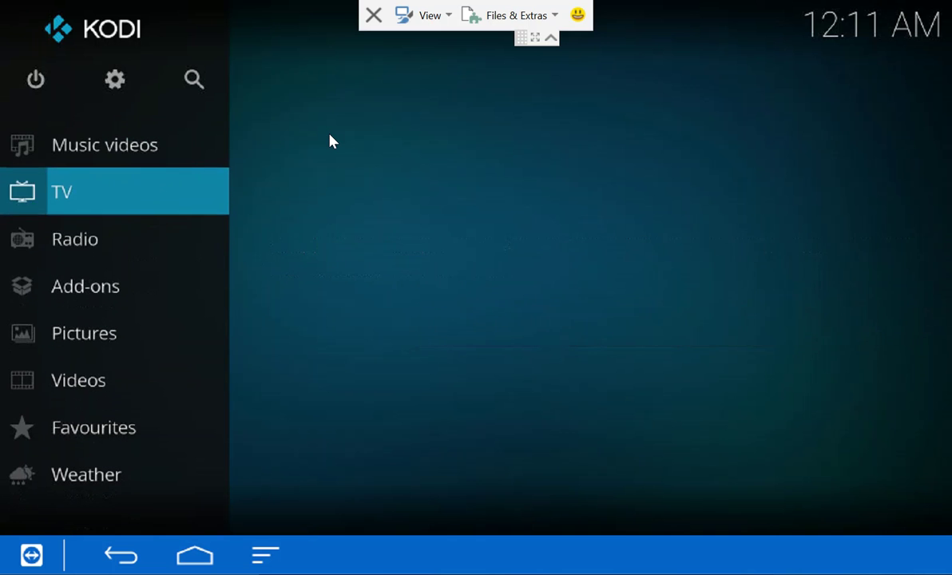
pyautogui.press('Down')
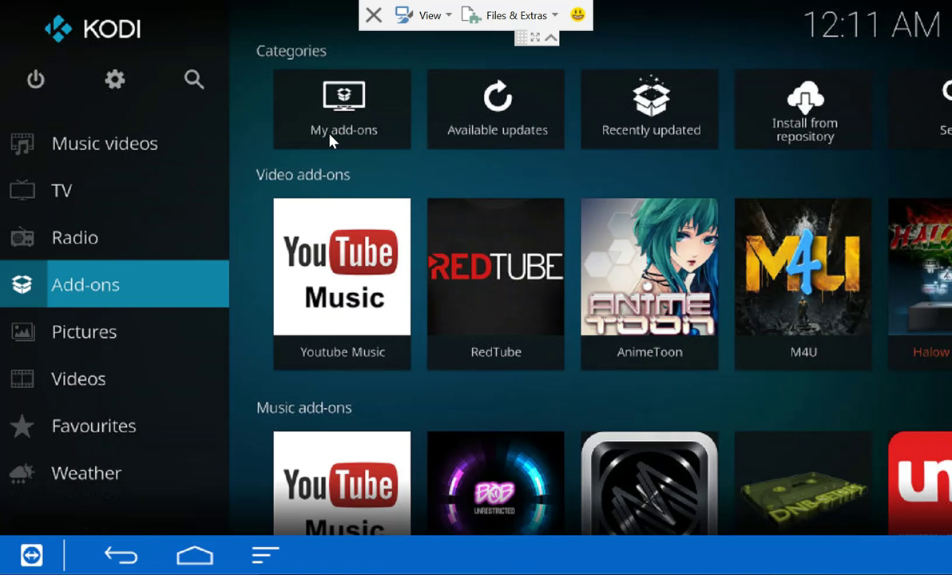
pyautogui.press('Up')
pyautogui.press('Up')
pyautogui.press('Up')
pyautogui.press('Up')
pyautogui.press('Up')
pyautogui.press('Up')
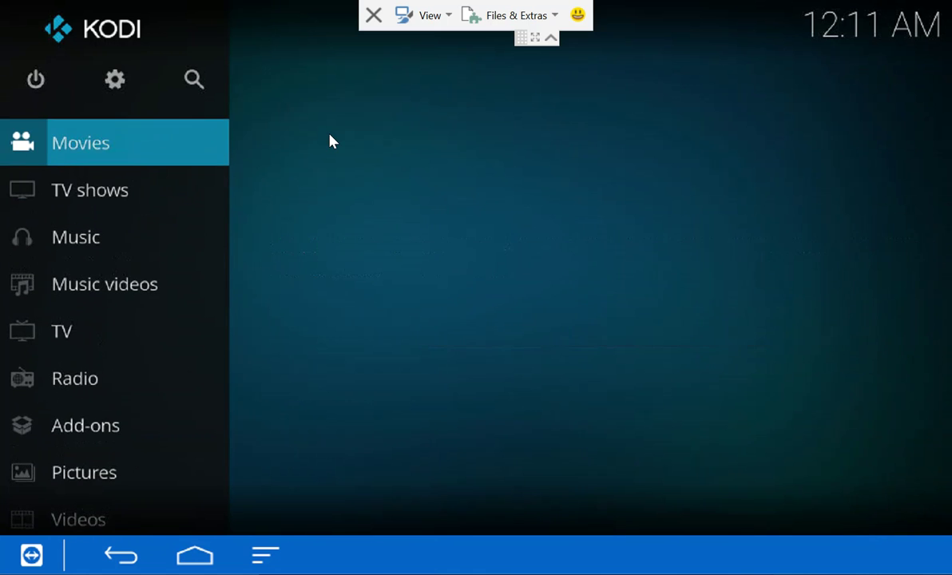
# Open the System settings from Kodi's settings overview
pyautogui.press('Up')
pyautogui.press('Right')
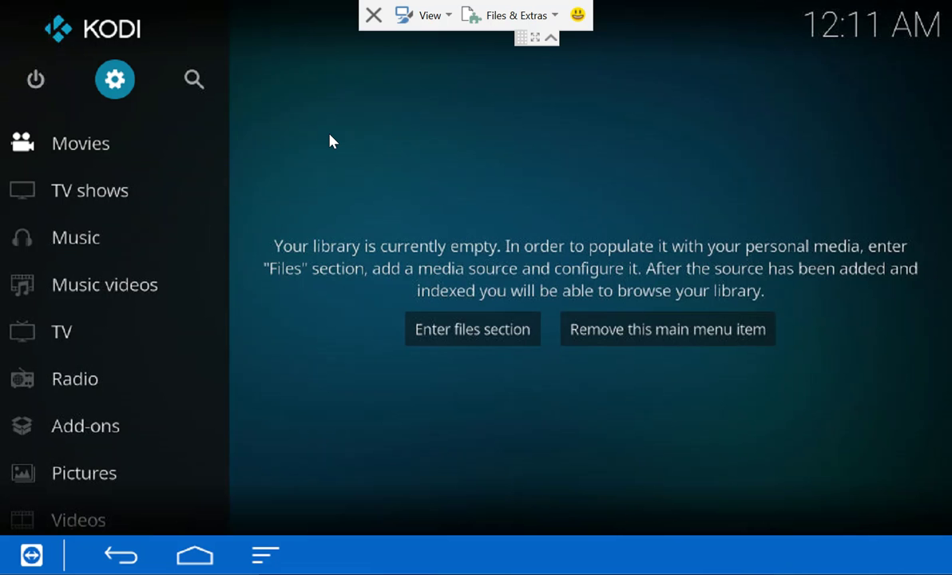
pyautogui.press('Return')
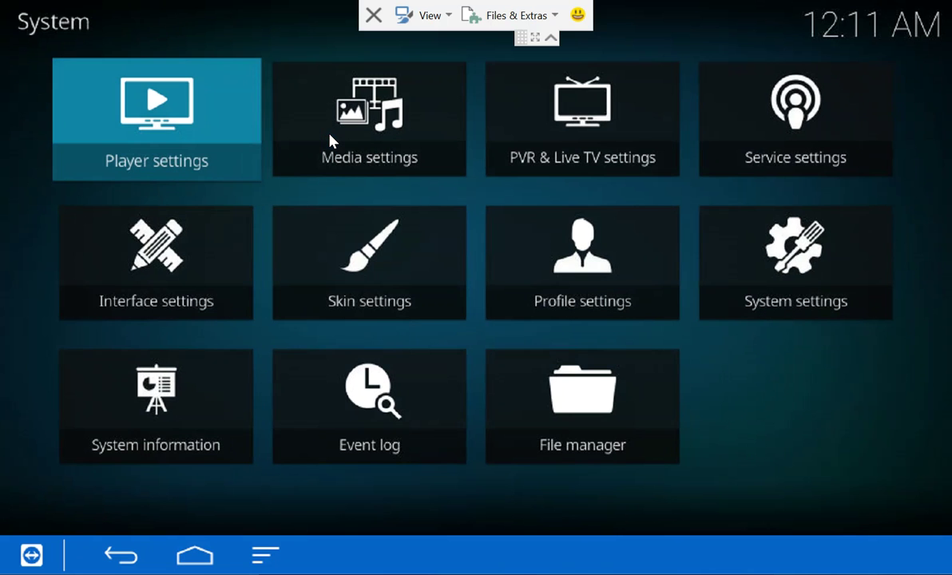
pyautogui.press('Down')
pyautogui.press('Right')
pyautogui.press('Right')
pyautogui.press('Right')
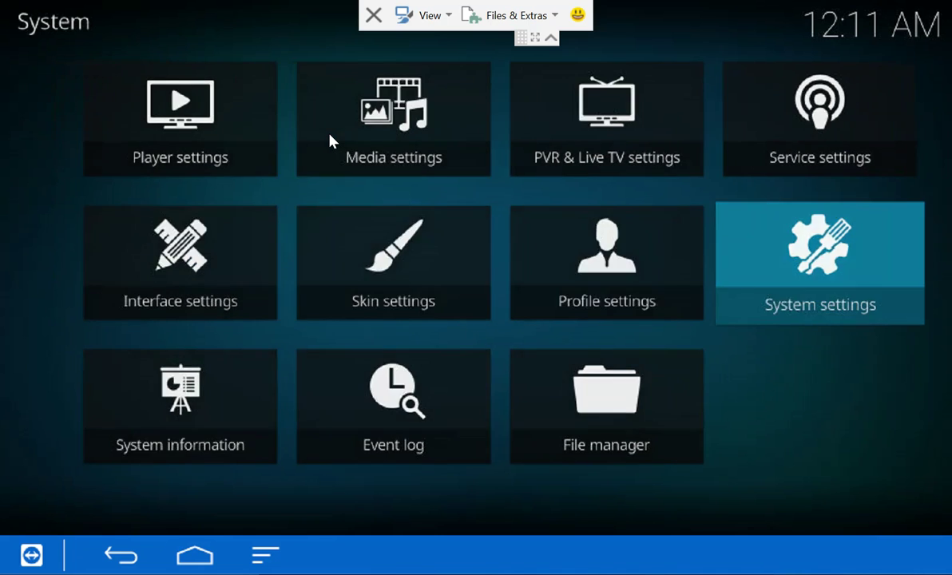
pyautogui.press('Return')
# Go to the Add-ons category of the system settings and enter its list of general options
pyautogui.press('Down')
pyautogui.press('Down')
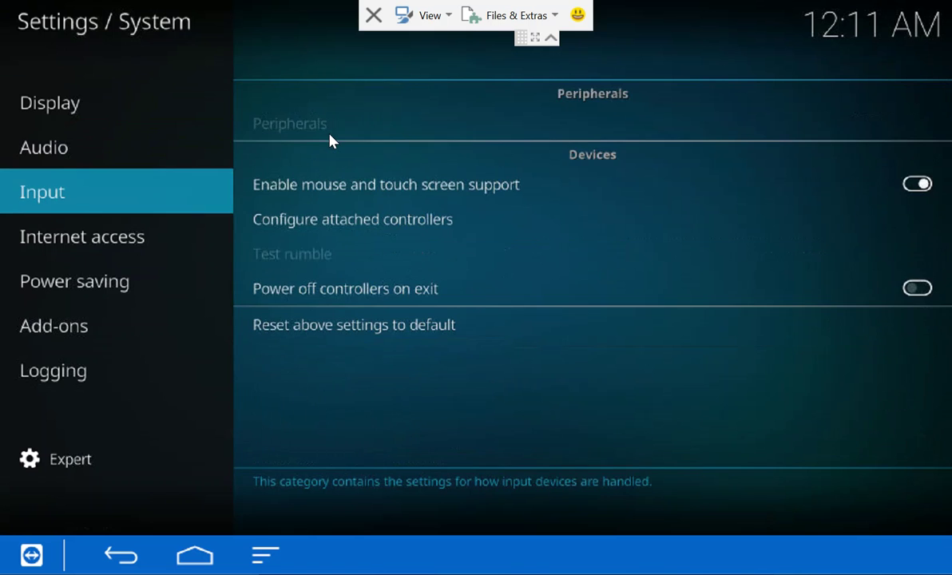
pyautogui.press('Down')
pyautogui.press('Down')
pyautogui.press('Down')
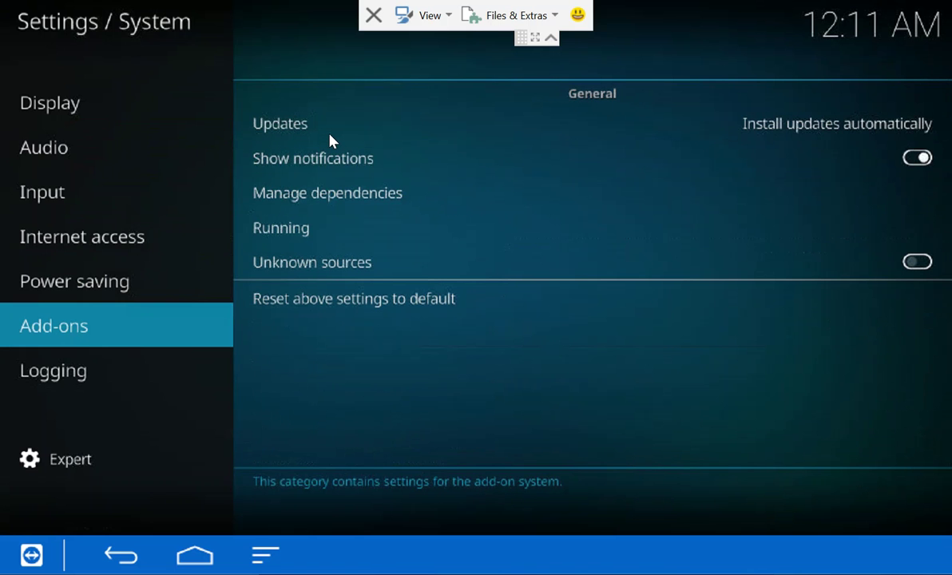
pyautogui.press('Right')
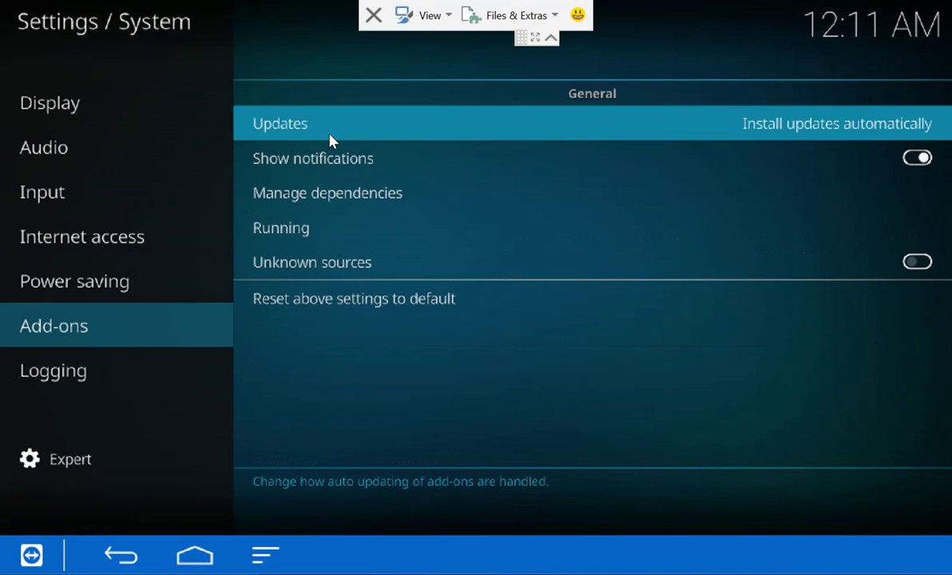
pyautogui.press('Down')
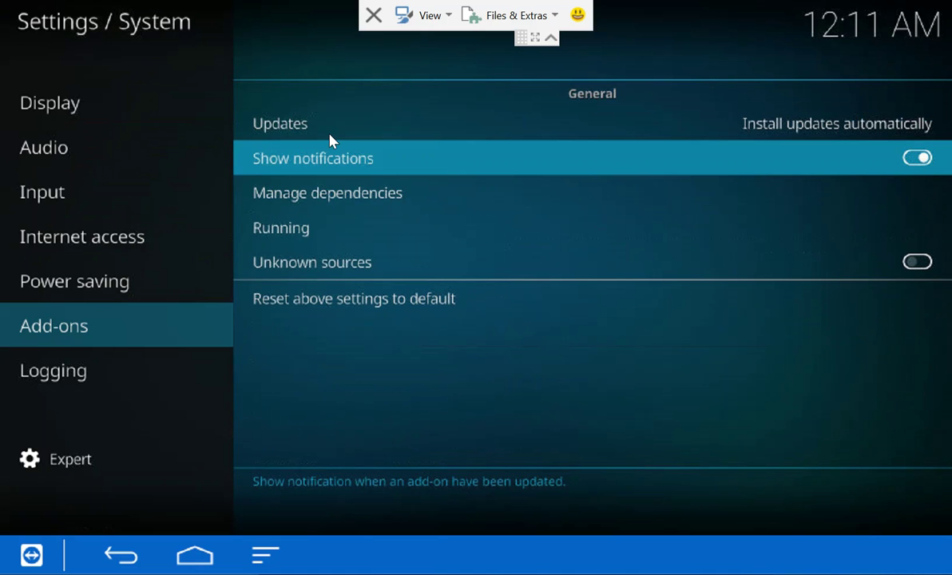
pyautogui.press('Return')
pyautogui.press('Down')
pyautogui.press('Up')
pyautogui.press('Return')
# Enable Unknown sources for add-ons and accept the warning about access to personal data
pyautogui.press('Down')
pyautogui.press('Down')
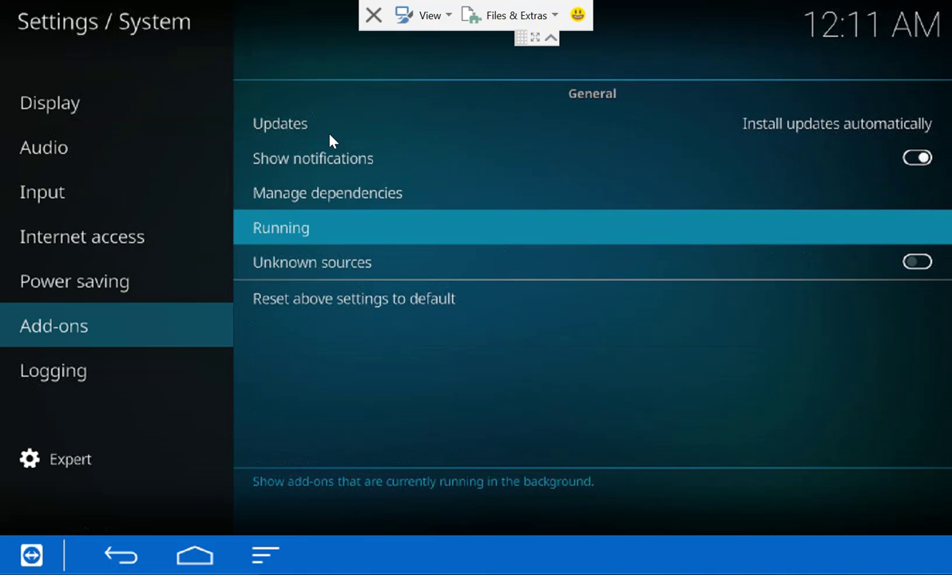
pyautogui.press('Down')
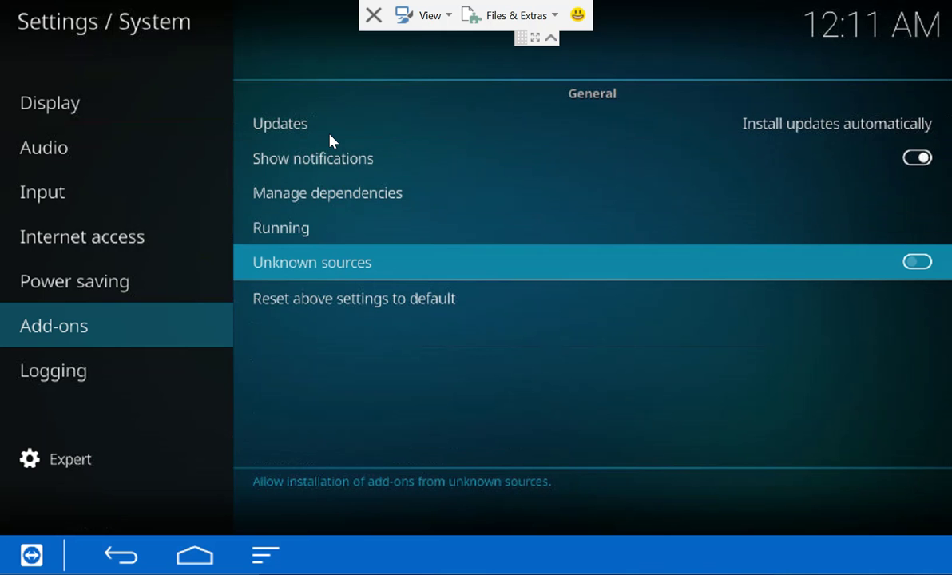
pyautogui.press('Return')
pyautogui.press('Left')
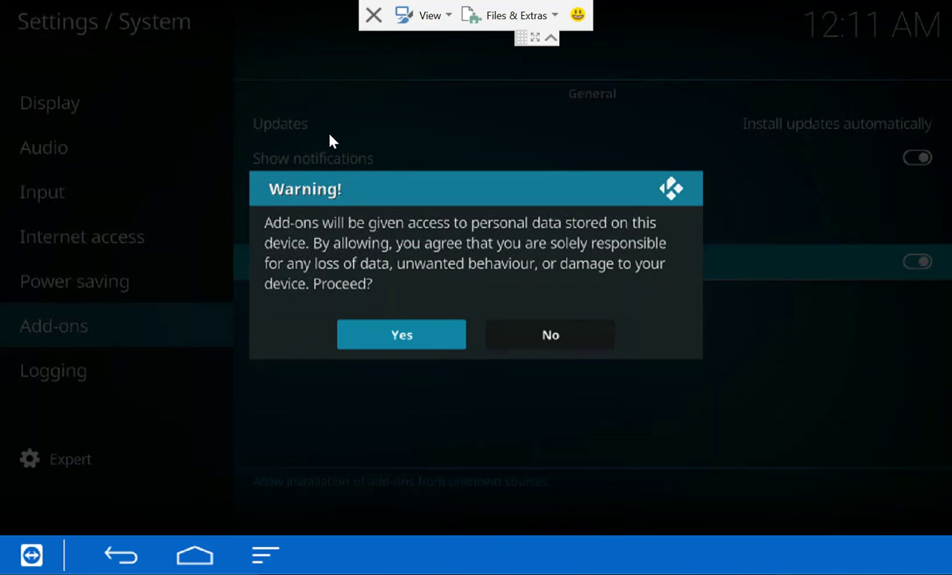
pyautogui.press('Return')
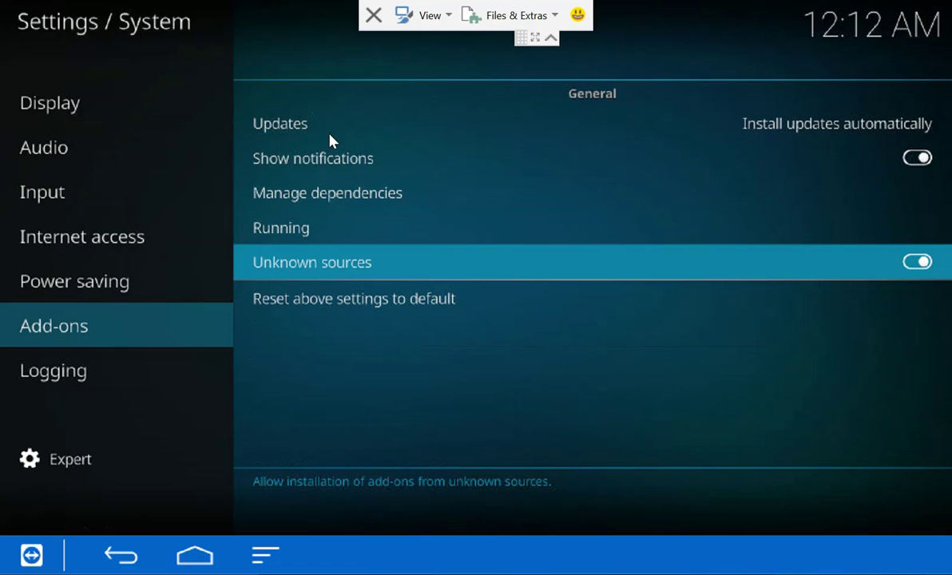
# Leave the system settings and go to the Skin option in the Interface settings
pyautogui.press('Left')
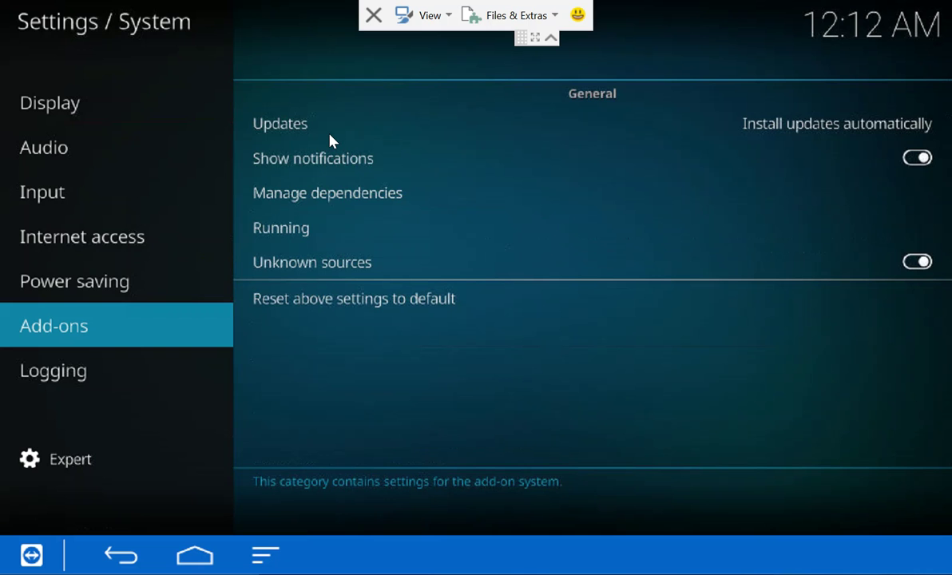
pyautogui.press('Escape')
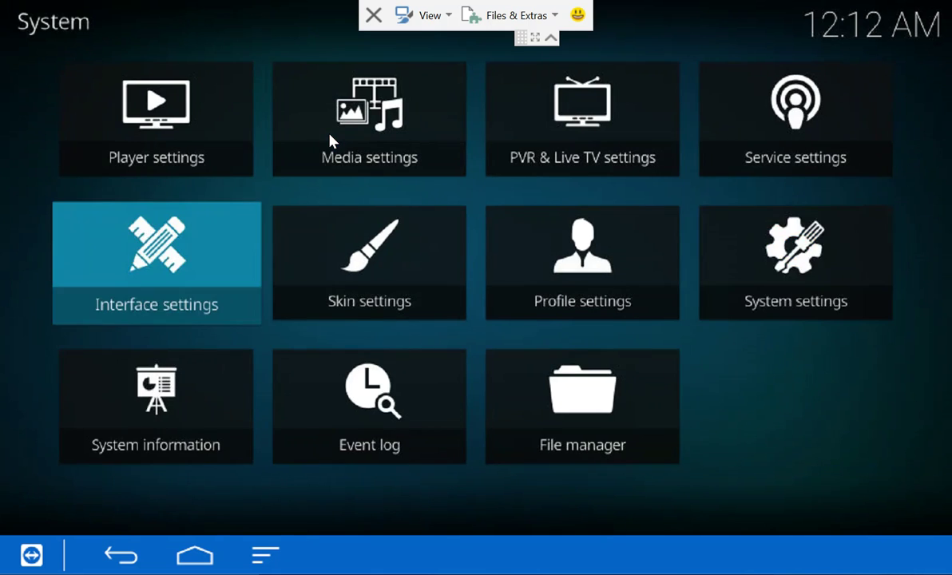
pyautogui.press('Return')
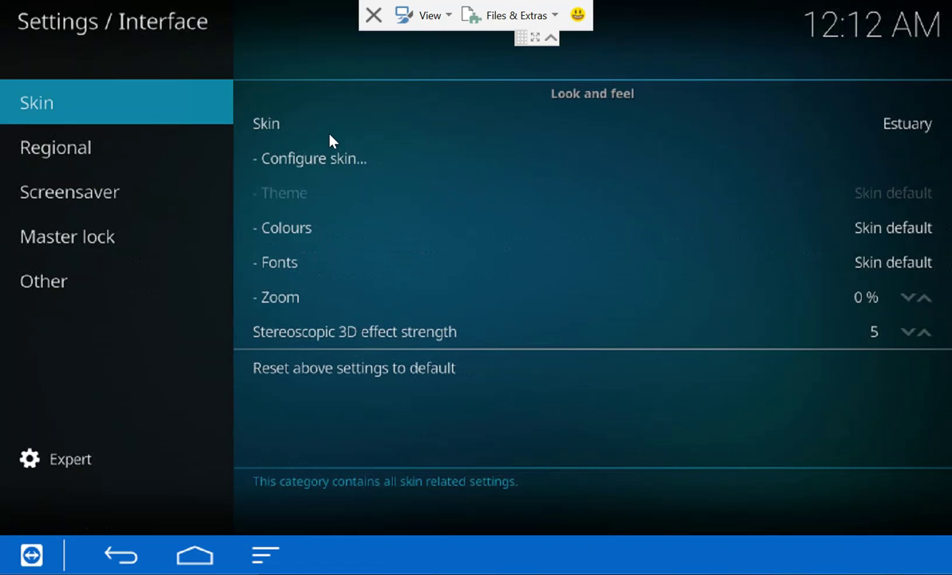
pyautogui.press('Right')
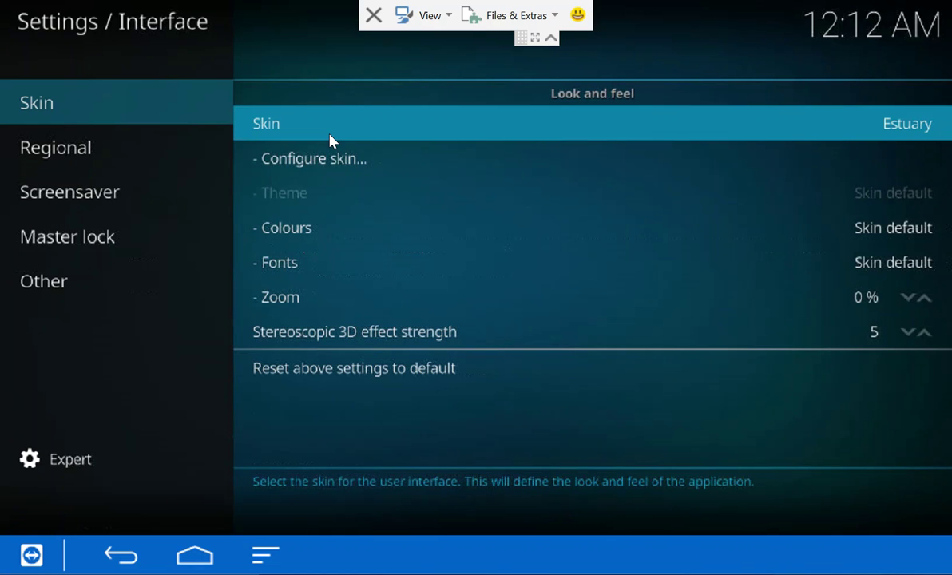
pyautogui.press('Return')
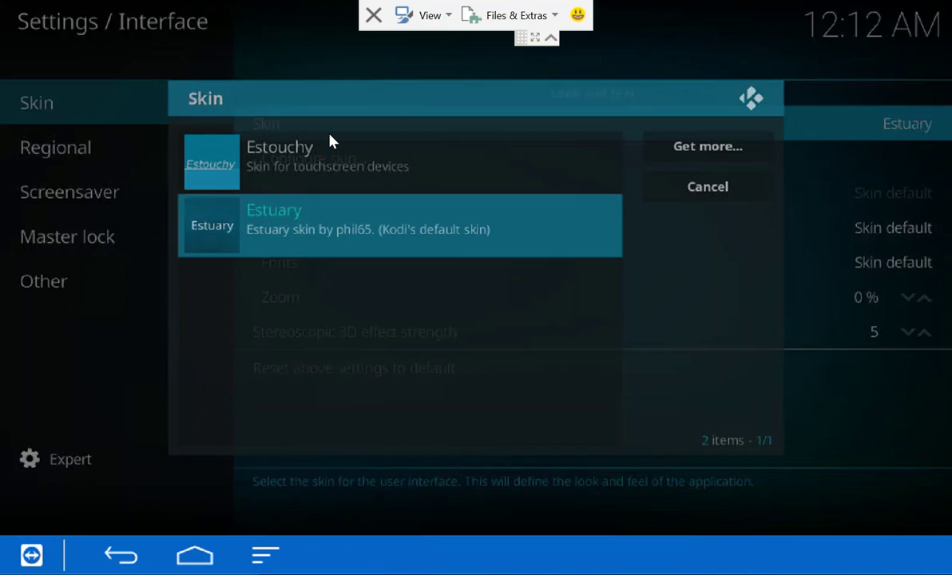
pyautogui.press('Up')
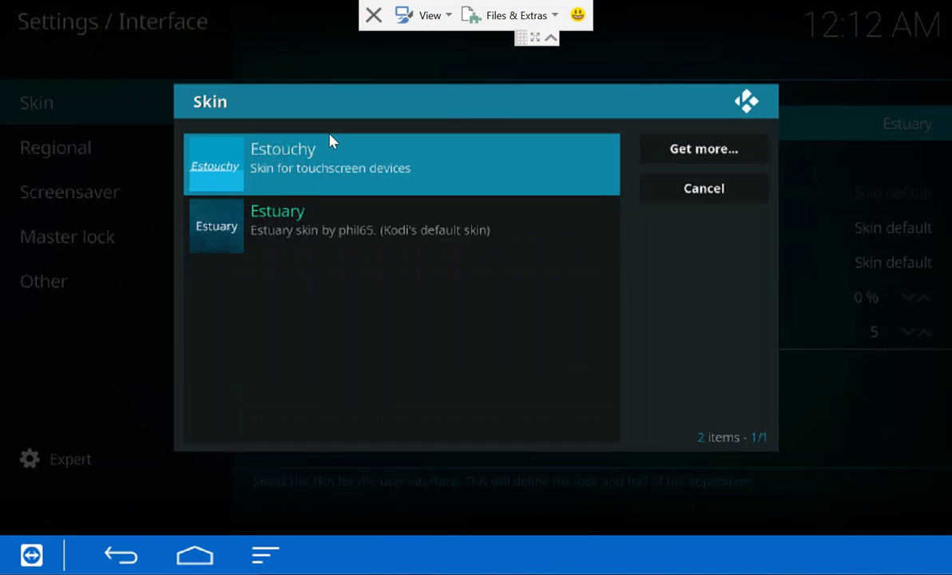
pyautogui.press('Down')
pyautogui.press('Up')
pyautogui.press('Right')
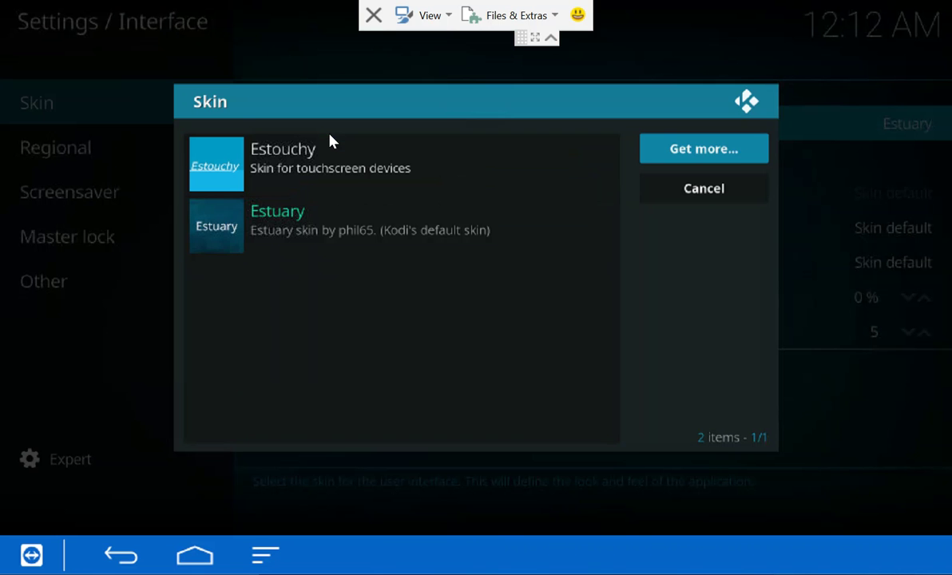
pyautogui.press('Escape')
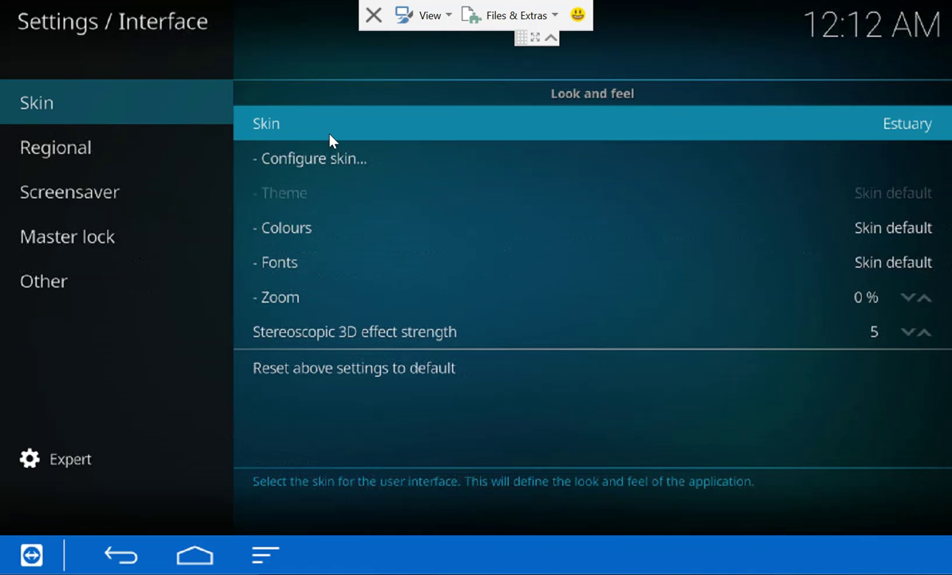
# Choose the Confluence skin by Jezz_X from the list of available interface skins
pyautogui.press('Return')
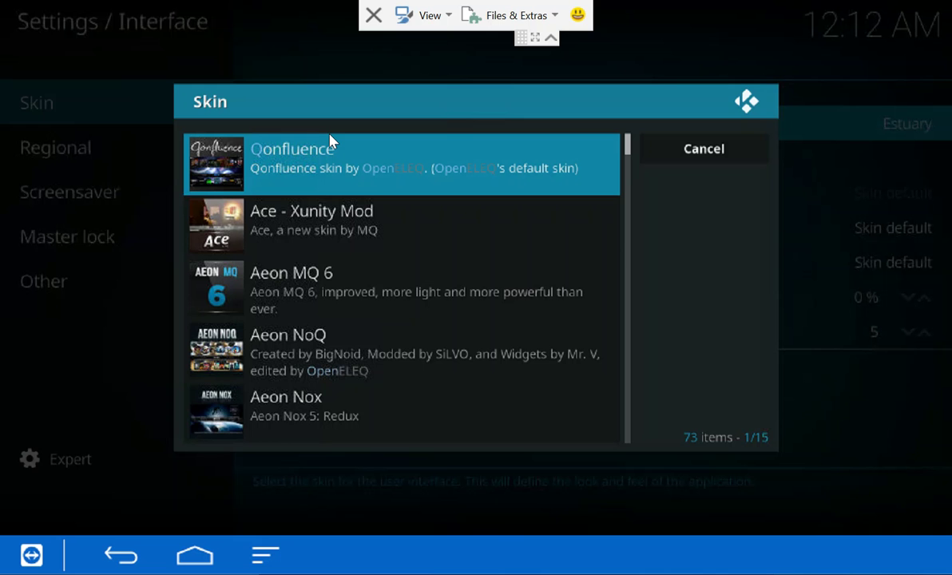
pyautogui.press('Down')
pyautogui.press('Down')
pyautogui.press('Down')
pyautogui.press('Down')
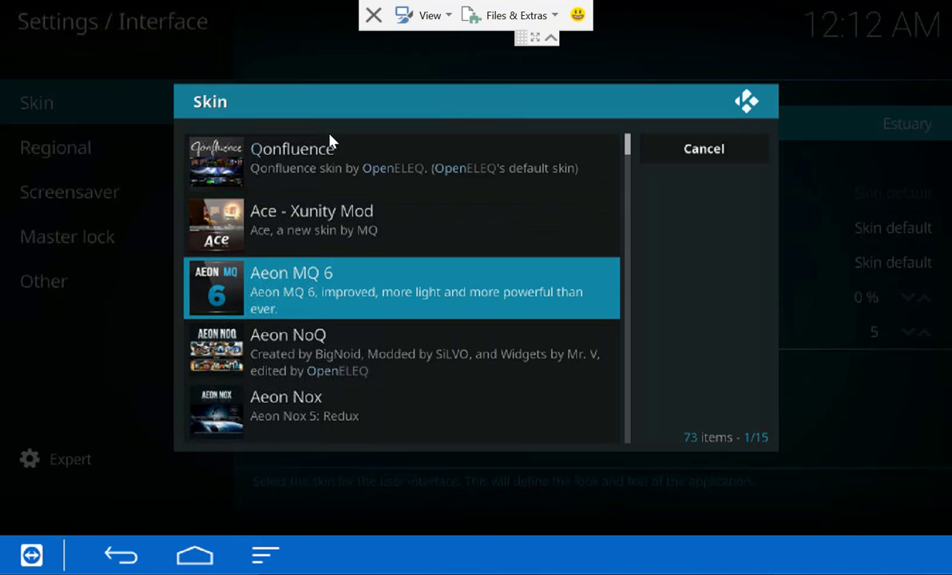
pyautogui.press('Down')
pyautogui.press('Down')
pyautogui.press('Down')
pyautogui.press('Down')
pyautogui.press('Down')
pyautogui.press('Down')
pyautogui.press('Down')
pyautogui.press('Down')
pyautogui.press('Down')
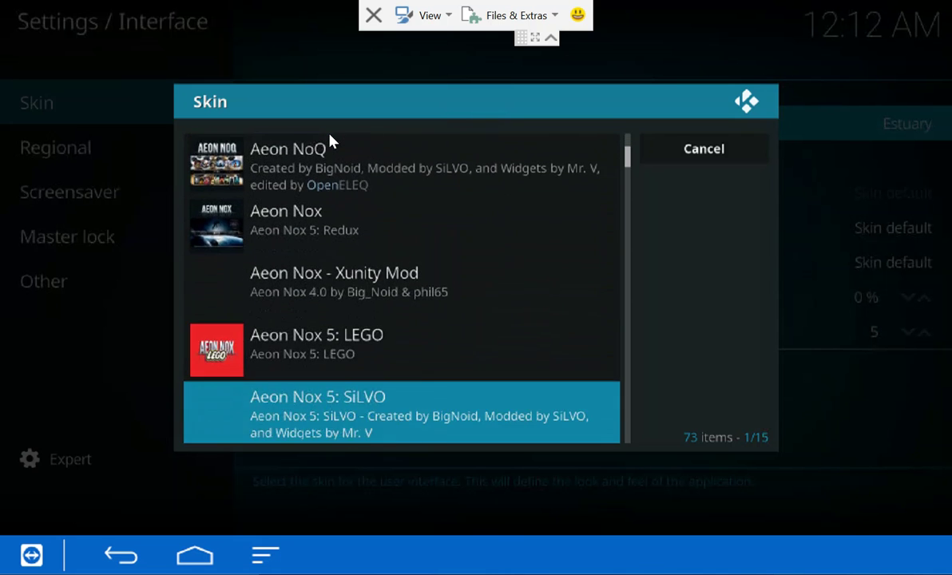
pyautogui.press('Down')
pyautogui.press('Down')
pyautogui.press('Down')
pyautogui.press('Down')
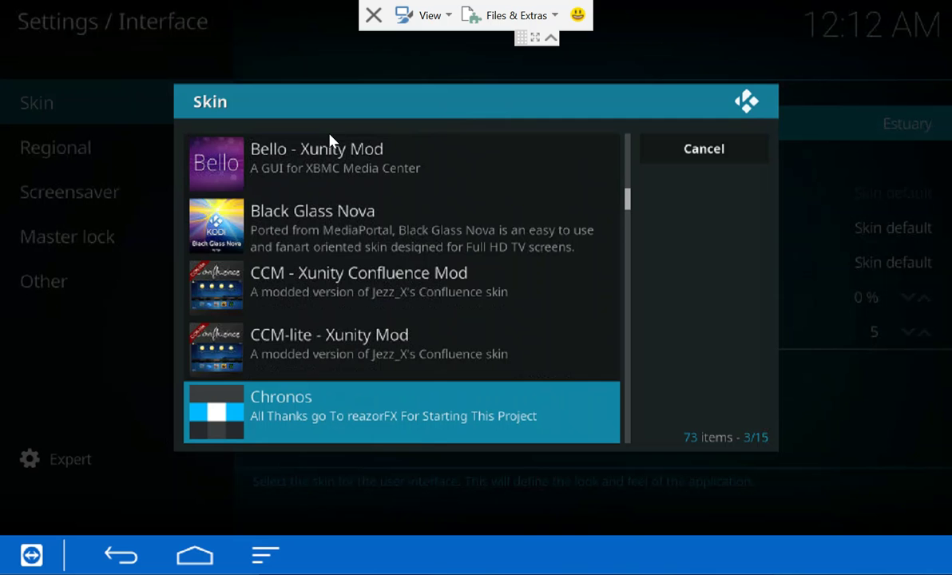
pyautogui.press('Down')
pyautogui.press('Down')
pyautogui.press('Down')
pyautogui.press('Down')
pyautogui.press('Up')
pyautogui.press('Up')
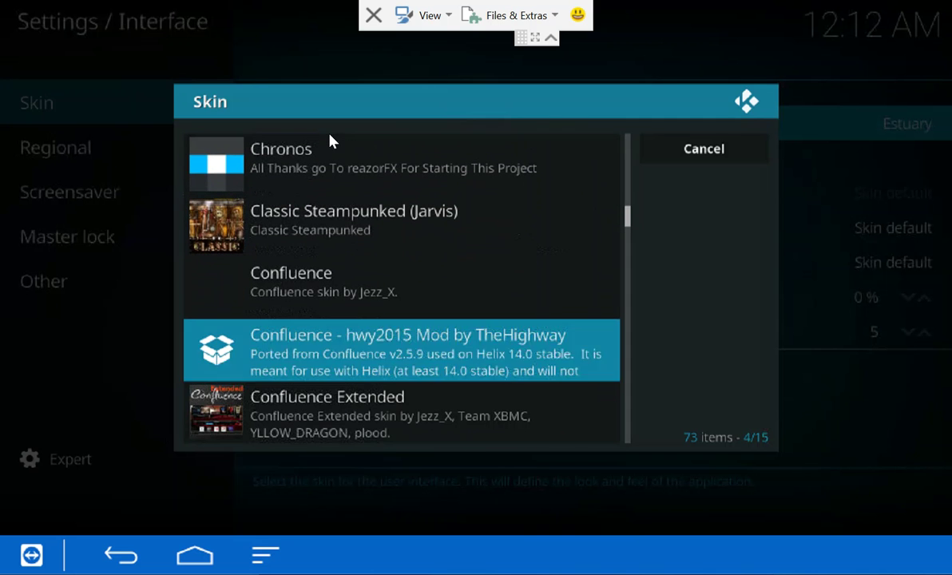
pyautogui.press('Return')
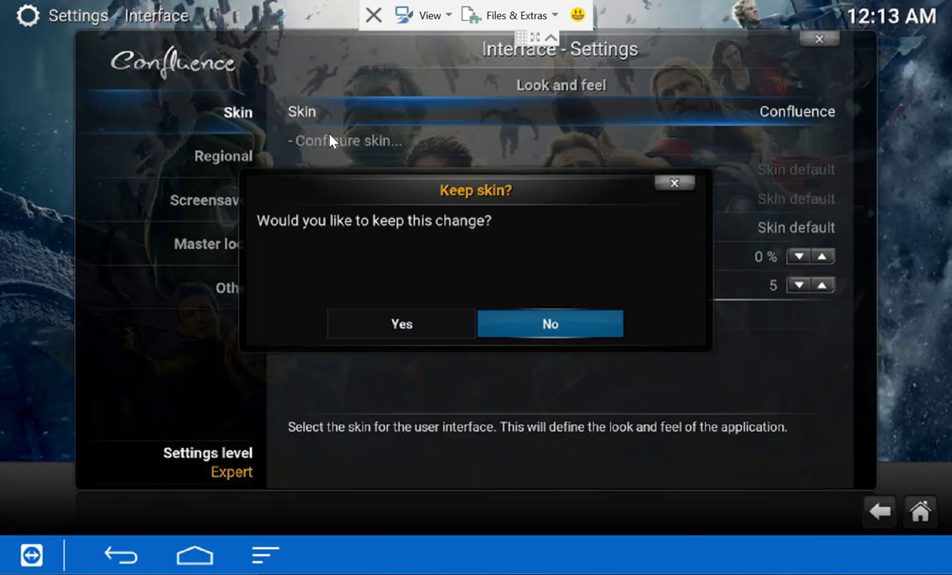
# Confirm keeping the new skin and leave the settings for the home screen
pyautogui.press('Left')
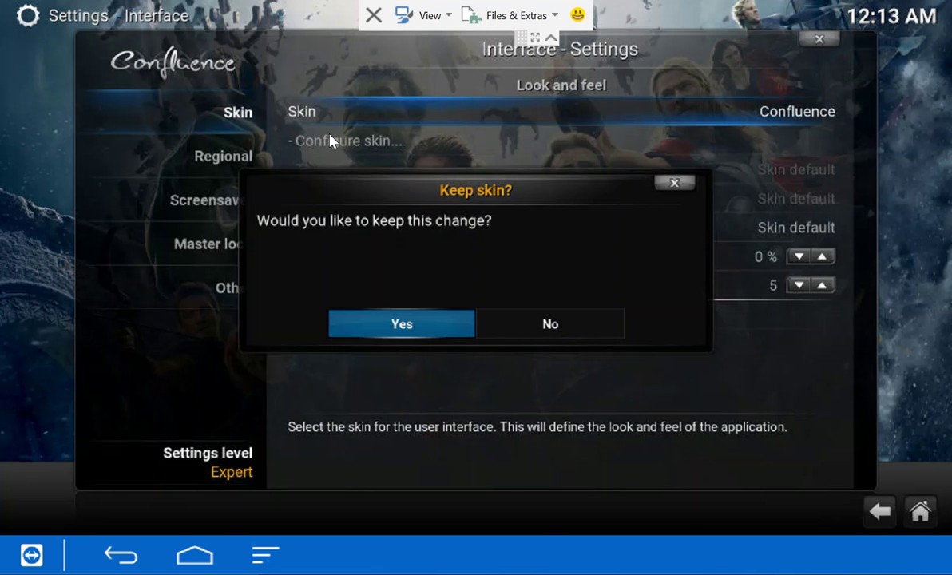
pyautogui.press('Return')
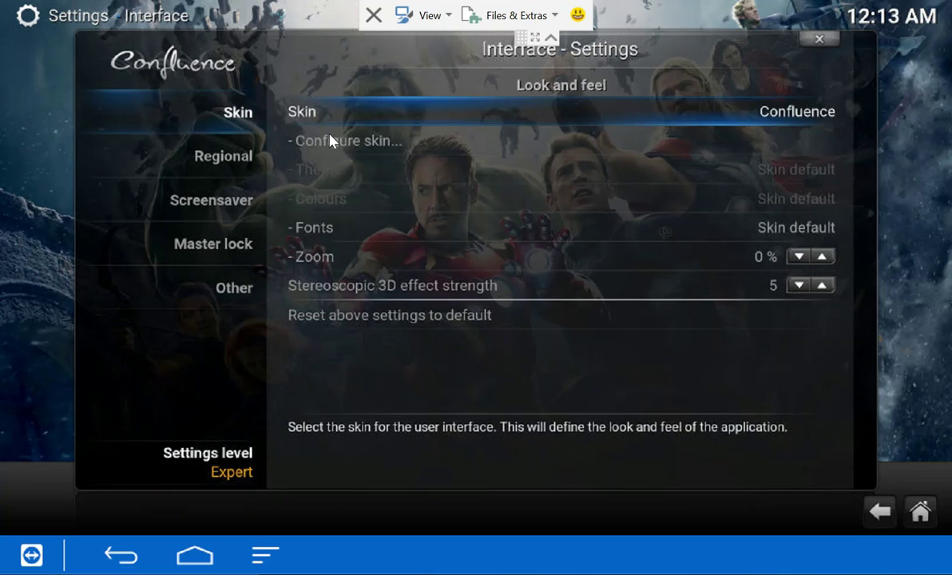
pyautogui.press('Escape')
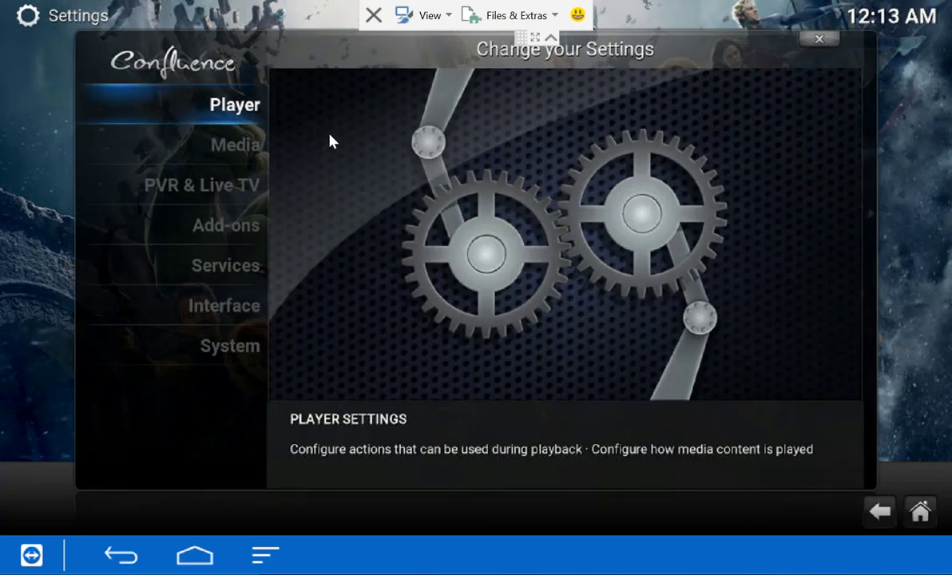
pyautogui.press('Escape')
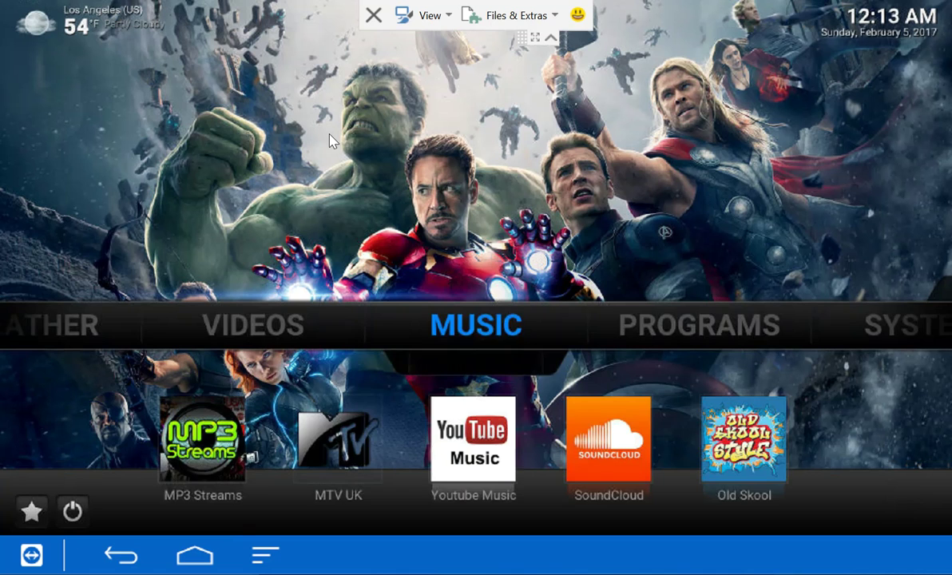
# Look through the home screen categories from Weather to System
pyautogui.press('Left')
pyautogui.press('Left')
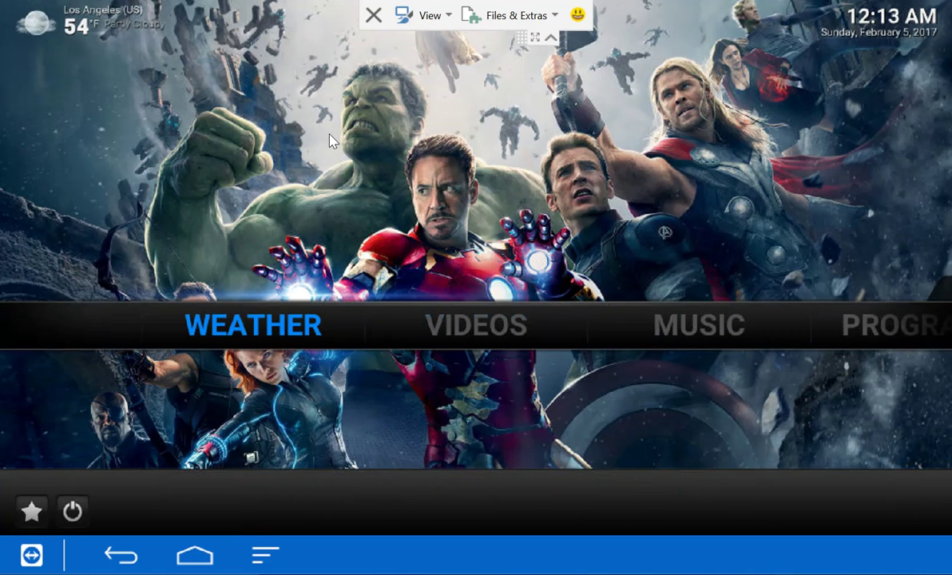
pyautogui.press('Right')
pyautogui.press('Right')
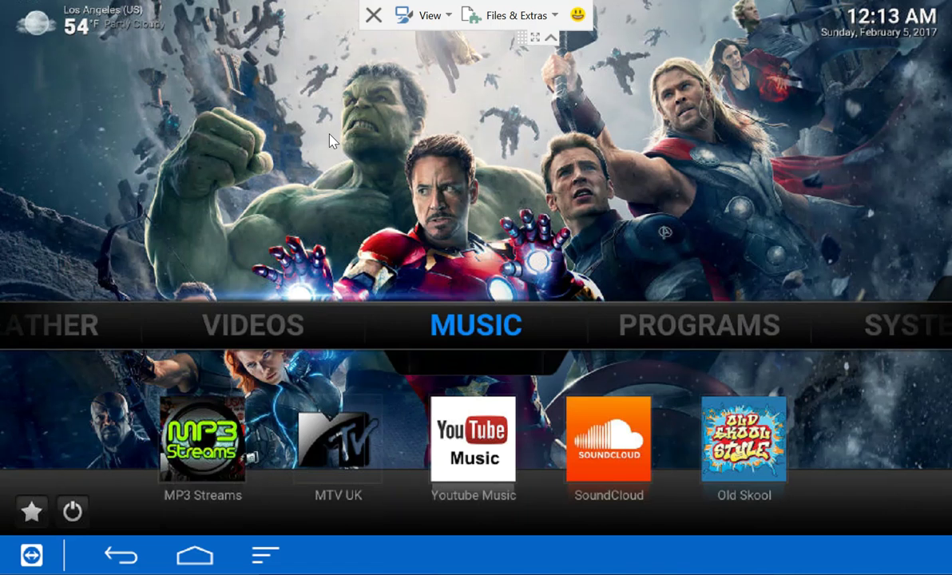
pyautogui.press('Right')
pyautogui.press('Right')
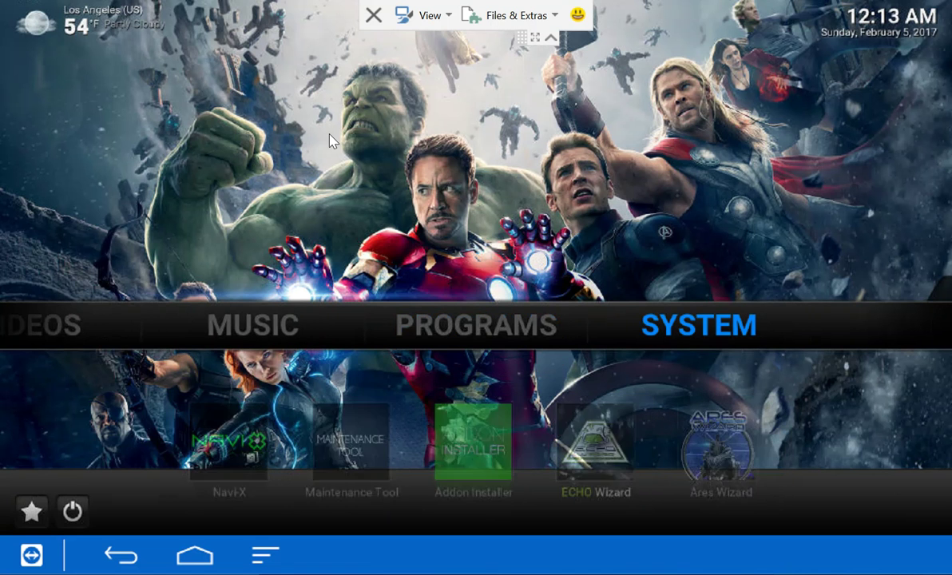
pyautogui.press('Left')
pyautogui.press('Left')
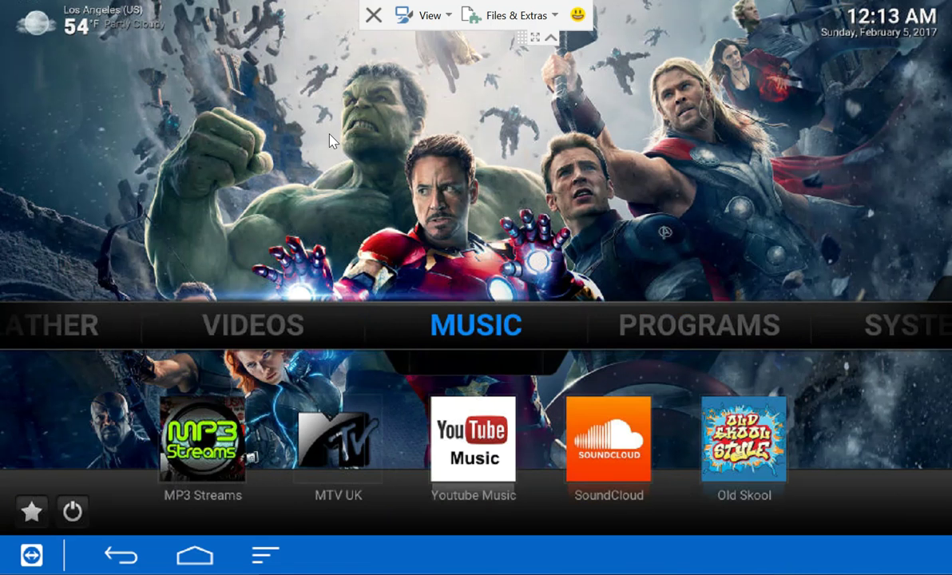
# Open the Specto Fork add-on from the Videos category on the home screen
pyautogui.press('Left')
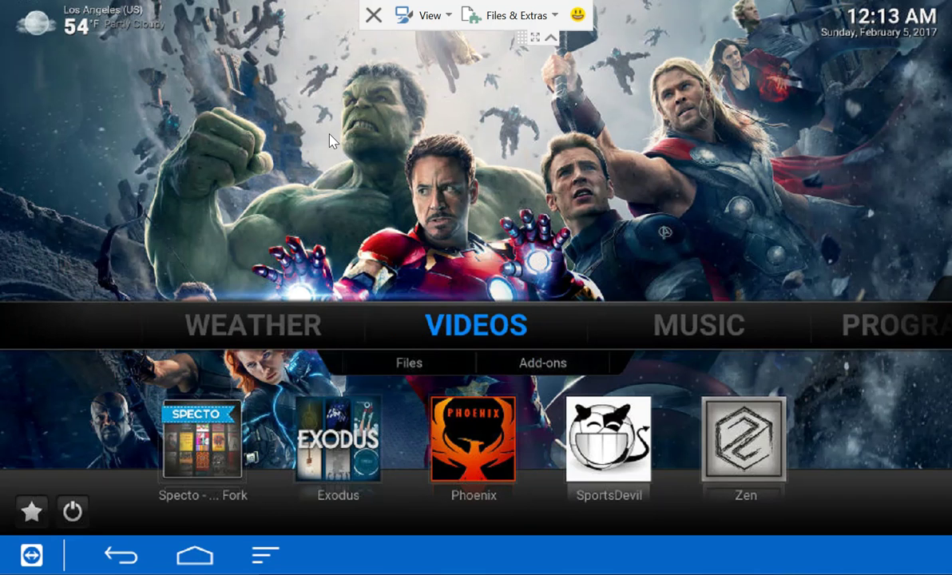
pyautogui.press('Down')
pyautogui.press('Down')
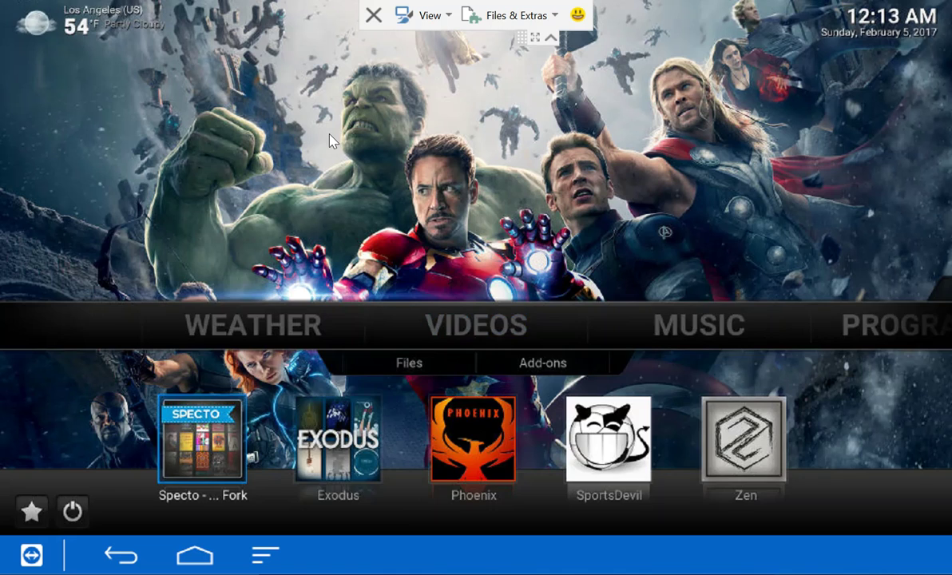
pyautogui.press('Return')
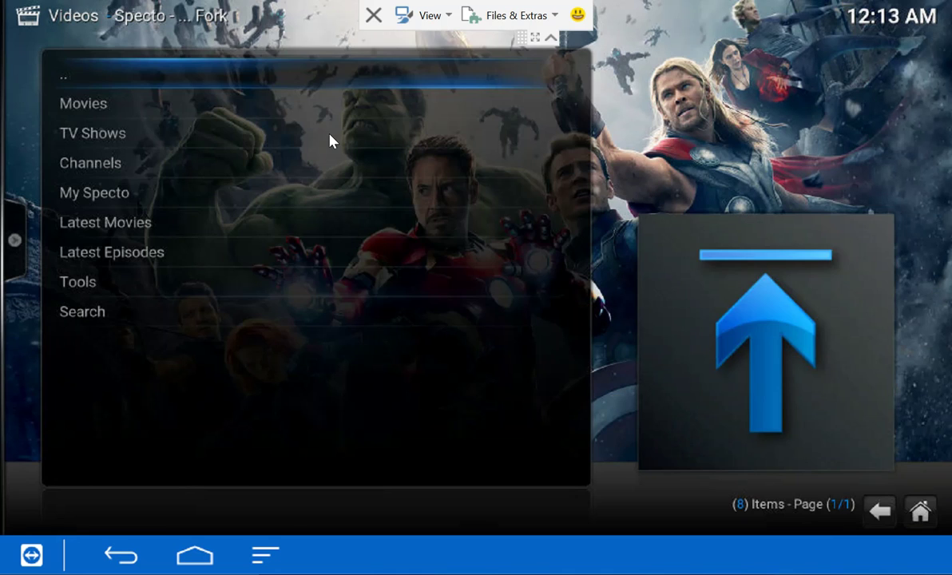
# Enter the add-on's Movies section and open the In Theaters list
pyautogui.press('Down')
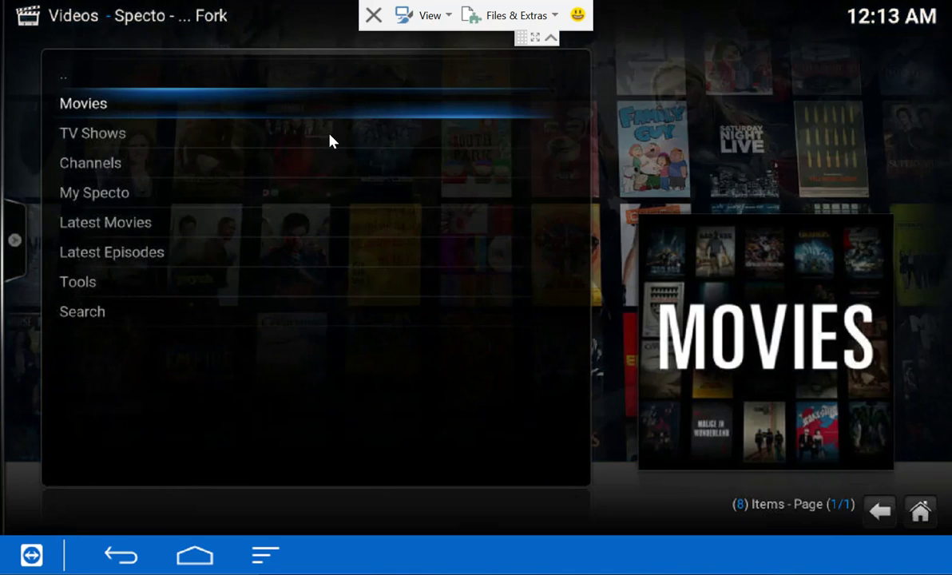
pyautogui.press('Return')
pyautogui.press('Down')
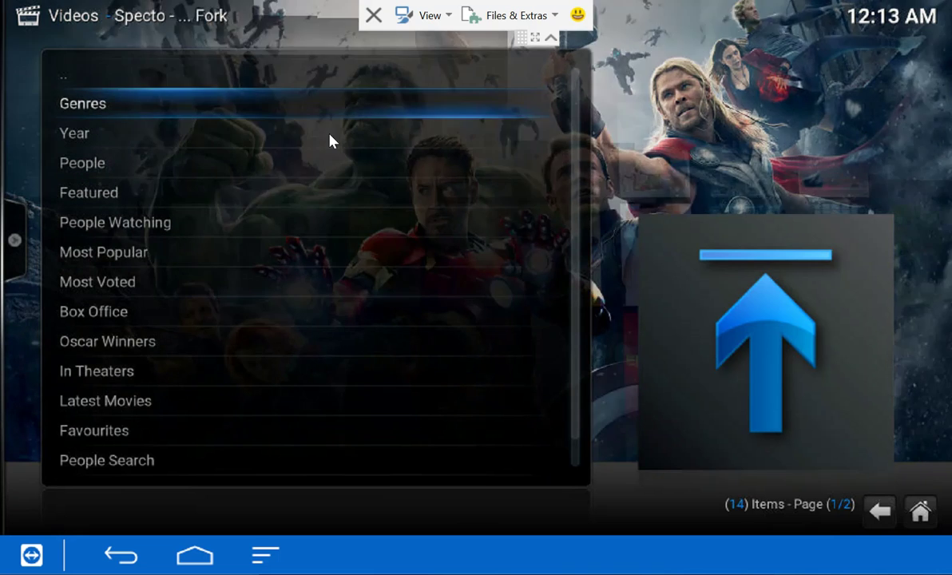
pyautogui.press('Down')
pyautogui.press('Down')
pyautogui.press('Down')
pyautogui.press('Down')
pyautogui.press('Down')
pyautogui.press('Down')
pyautogui.press('Down')
pyautogui.press('Down')
pyautogui.press('Down')
pyautogui.press('Down')
pyautogui.press('Down')
pyautogui.press('Down')
pyautogui.press('Up')
pyautogui.press('Up')
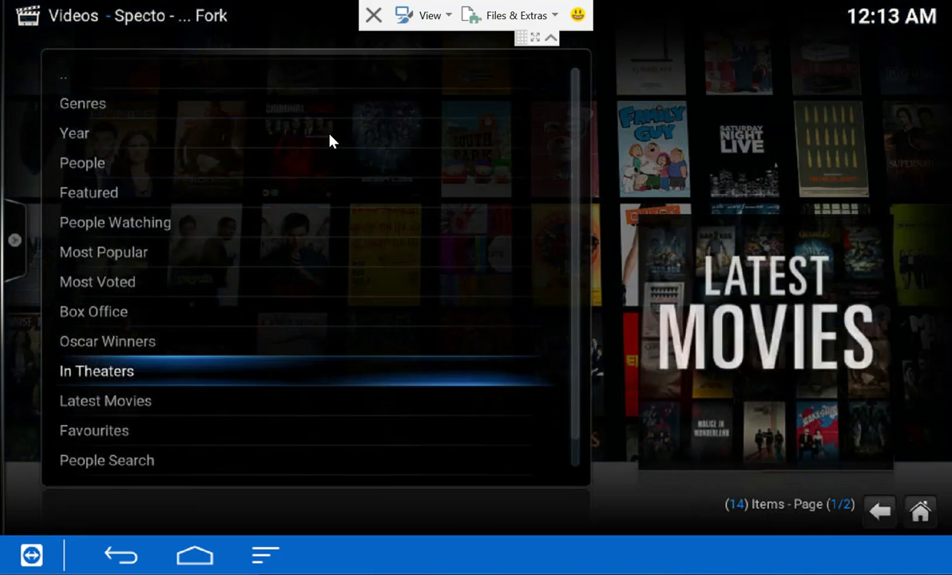
pyautogui.press('Return')
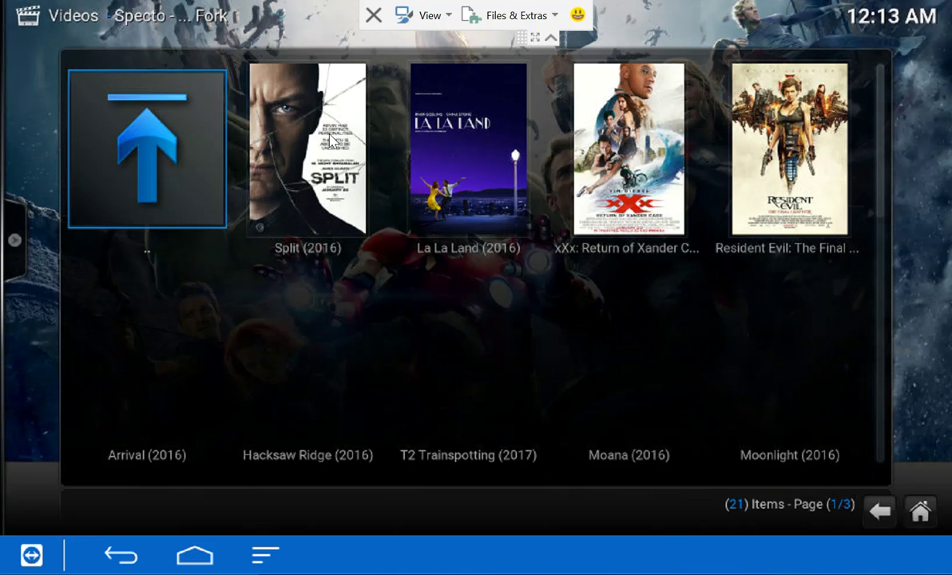
# Browse the movie posters and open Arrival (2016) to list its streaming sources
pyautogui.press('Right')
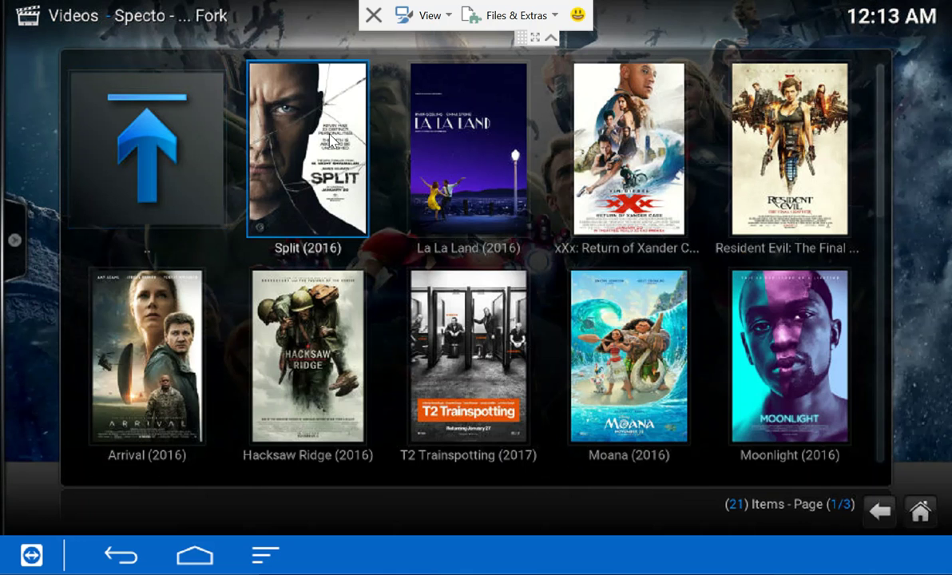
pyautogui.press('Down')
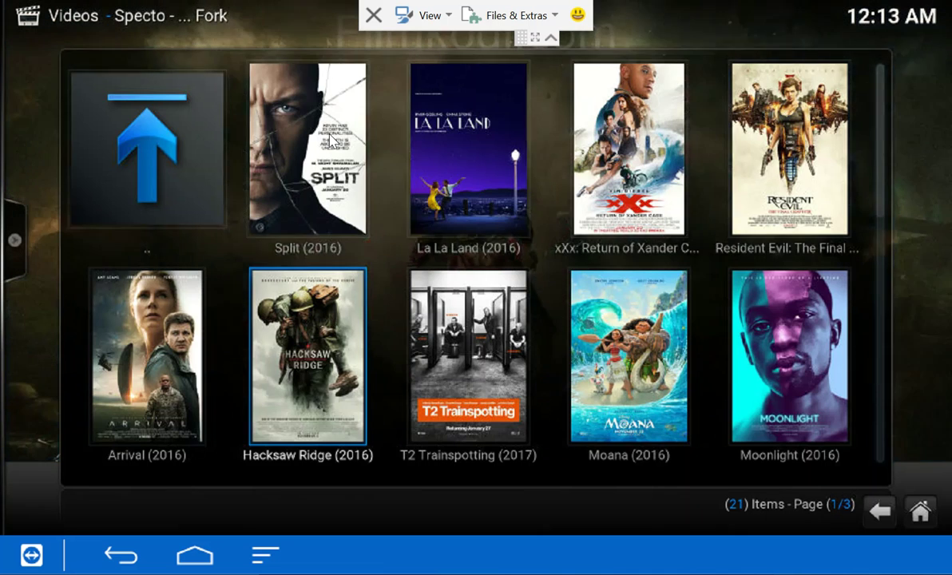
pyautogui.press('Down')
pyautogui.press('Left')
pyautogui.press('Up')
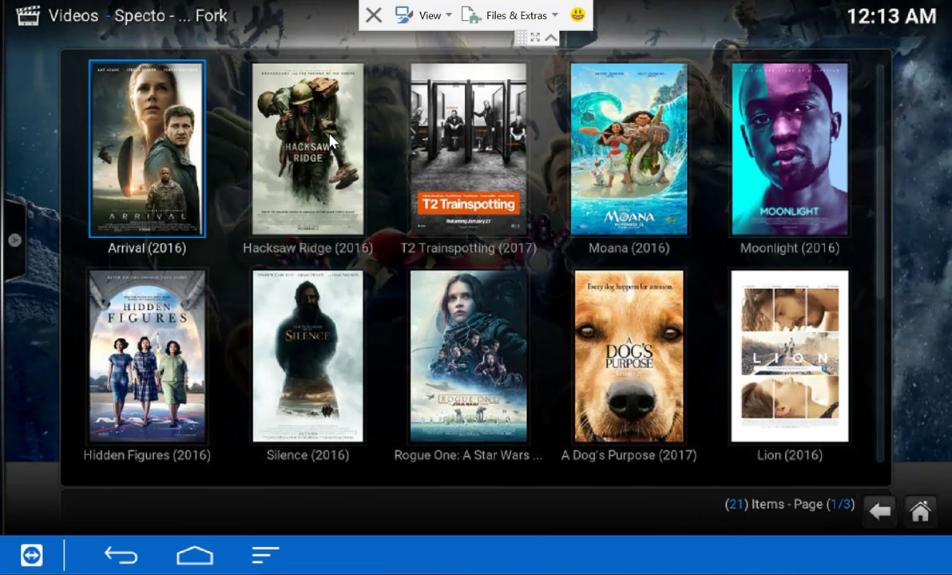
pyautogui.press('Return')
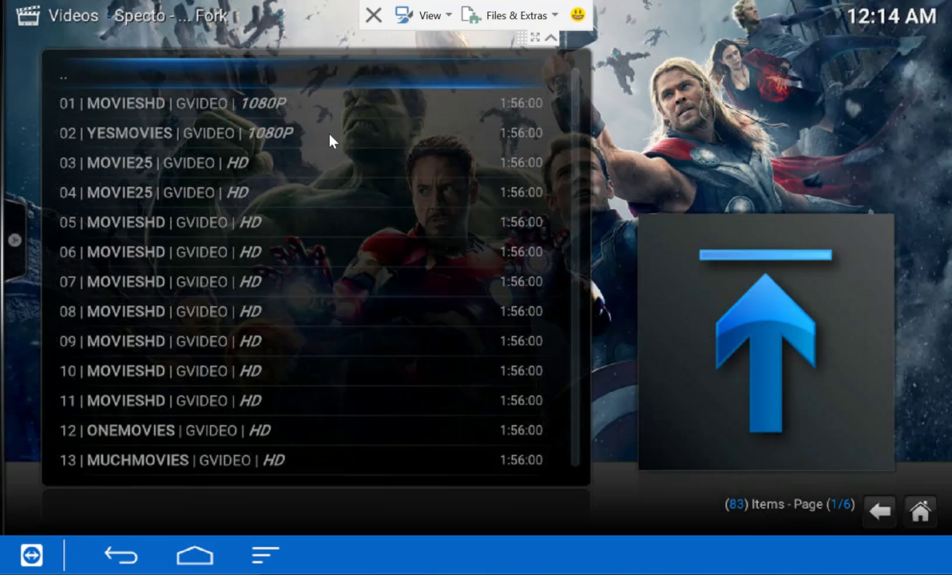
# Play Arrival from source 01, MOVIESHD GVIDEO 1080P, and stop the playback
pyautogui.press('Down')
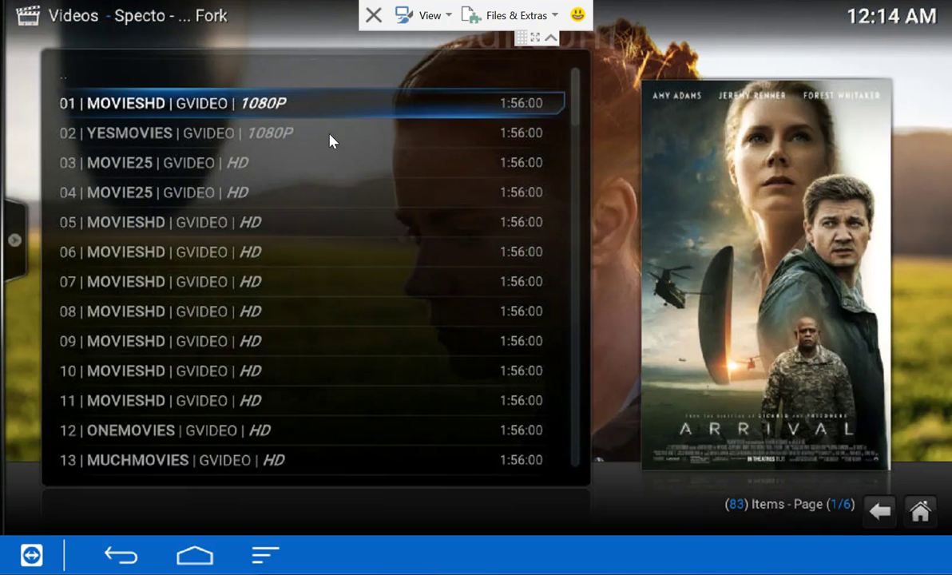
pyautogui.press('Return')
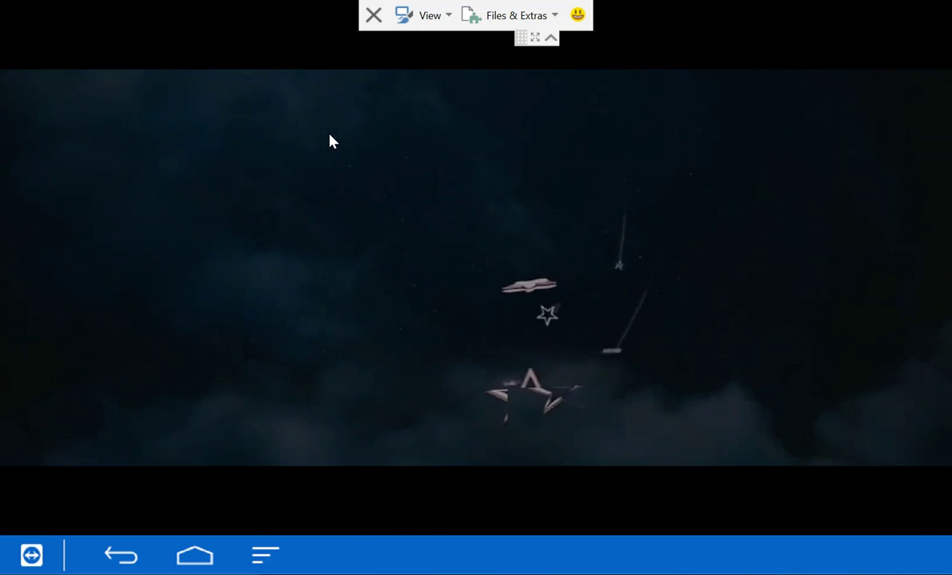
pyautogui.click(331, 141)
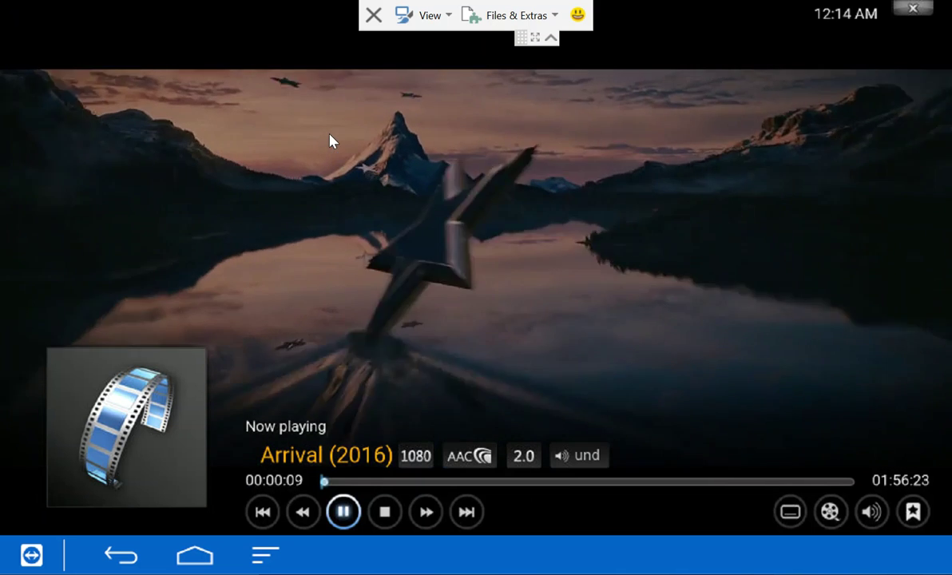
pyautogui.press('Right')
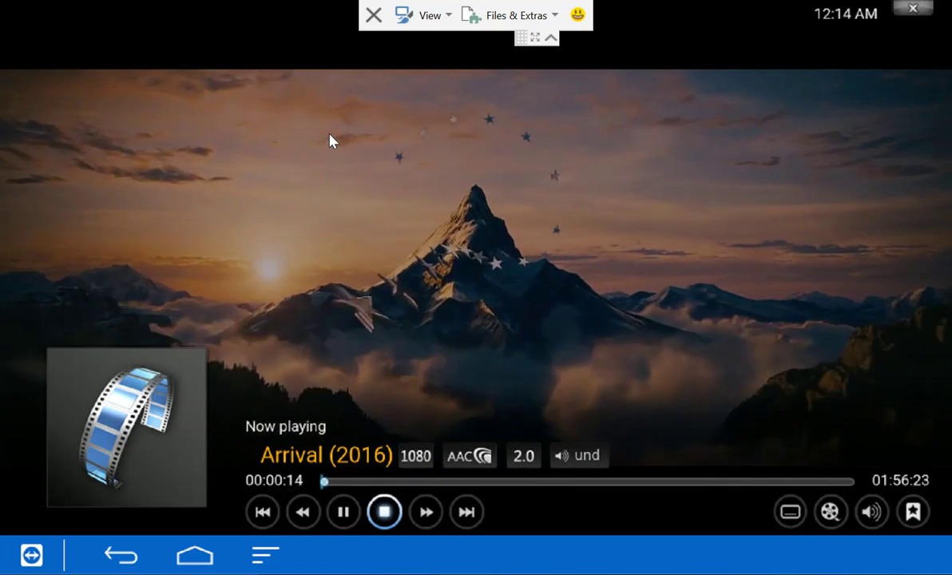
pyautogui.press('Return')
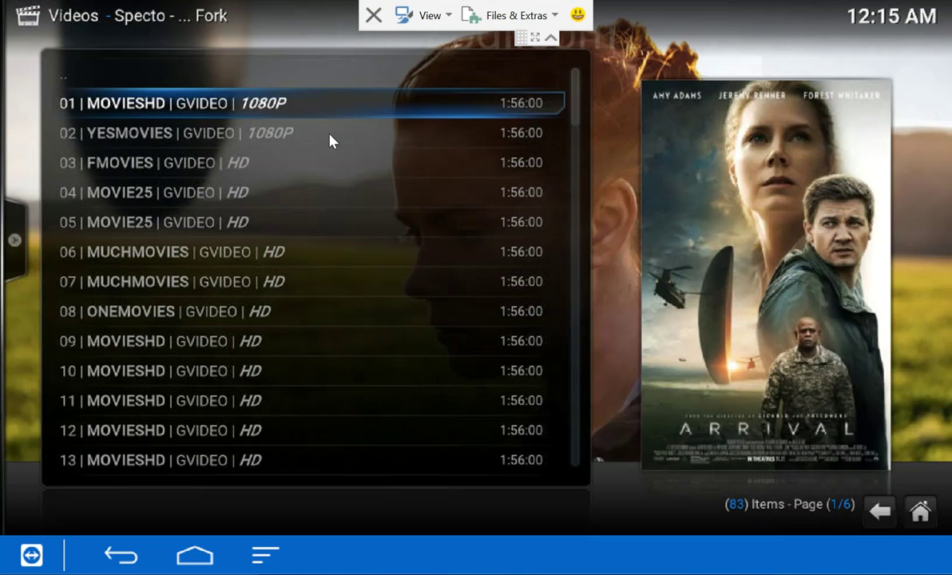
# Start the first MOVIESHD GVIDEO 1080P source of Arrival once more
pyautogui.press('Return')
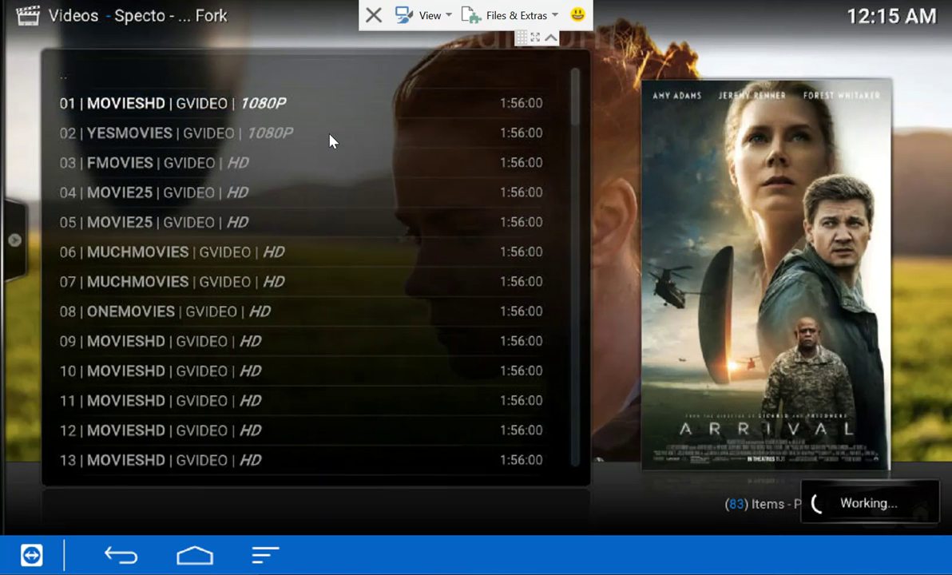